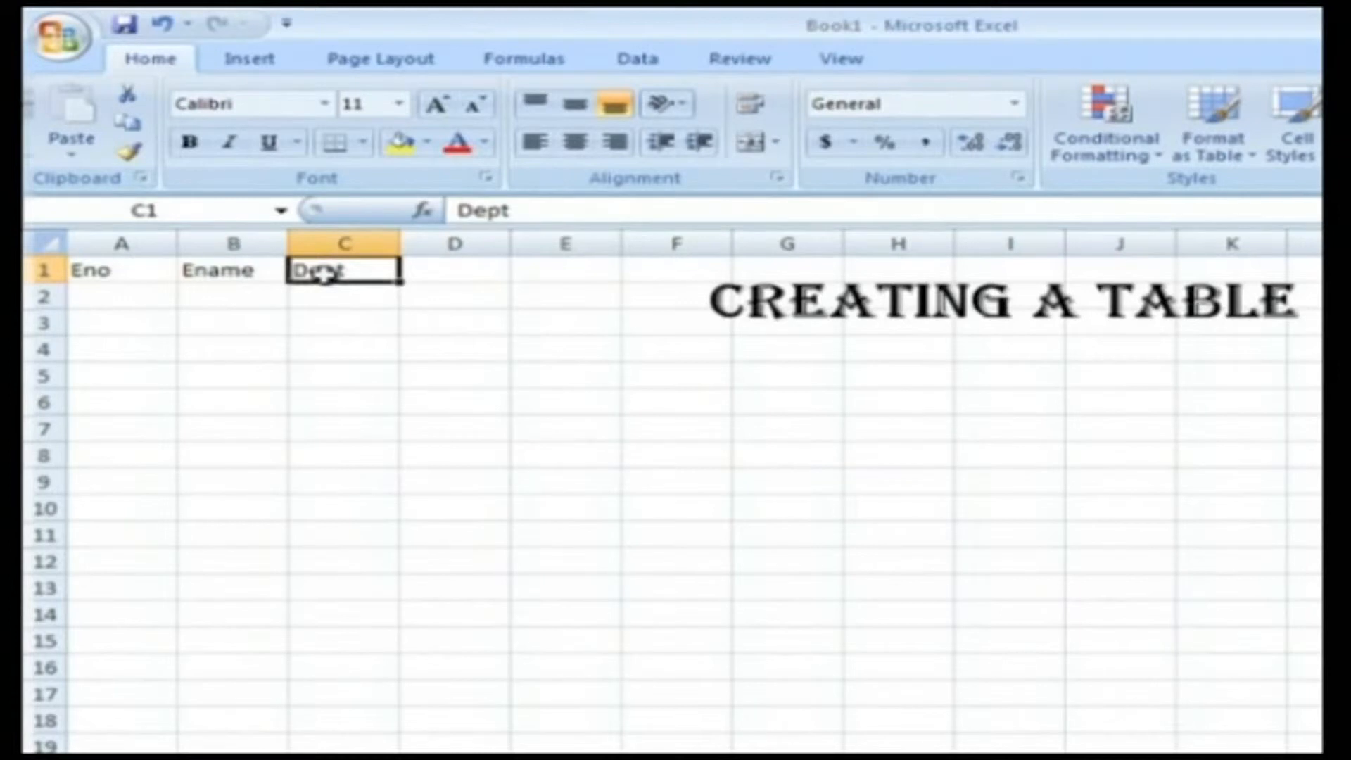
- Create a table with headers from A1:C1 and extend it down to row 8
left_click(166, 274)
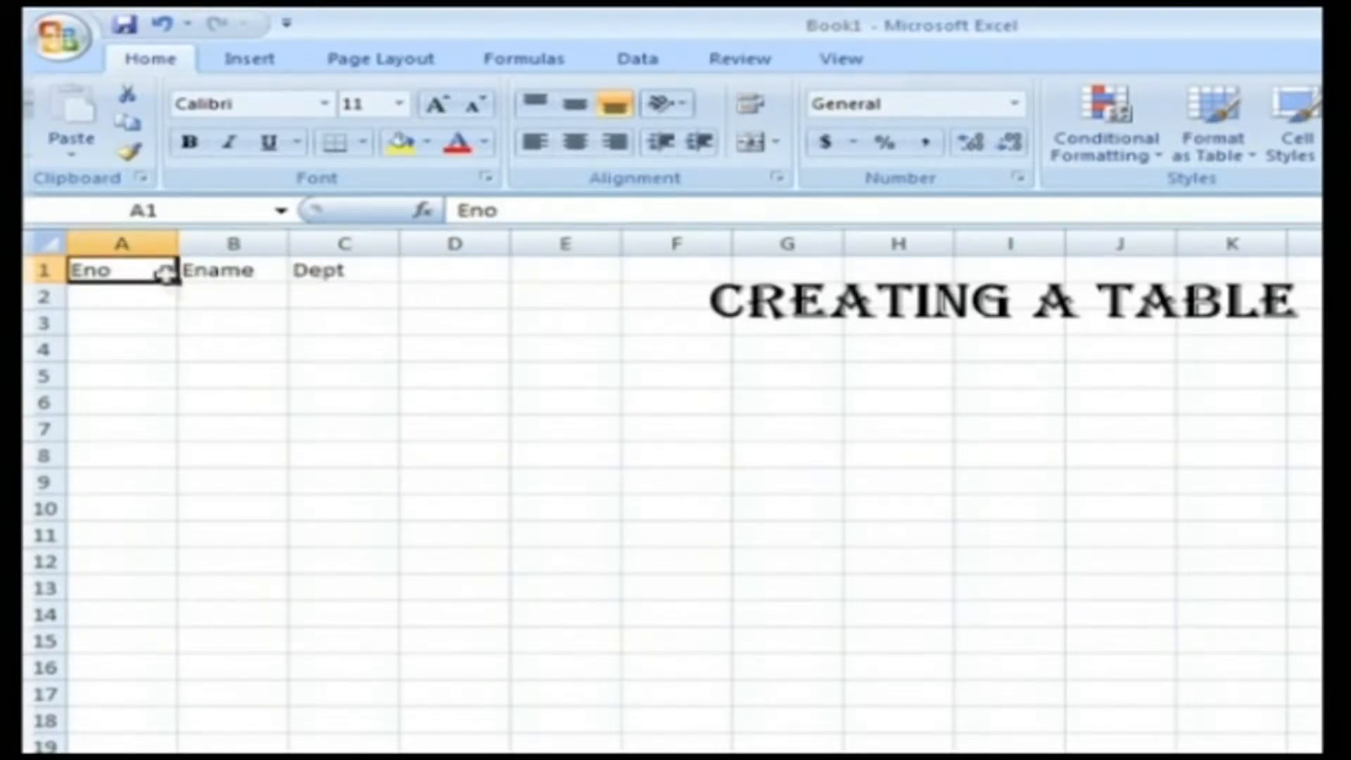
left_click(239, 69)
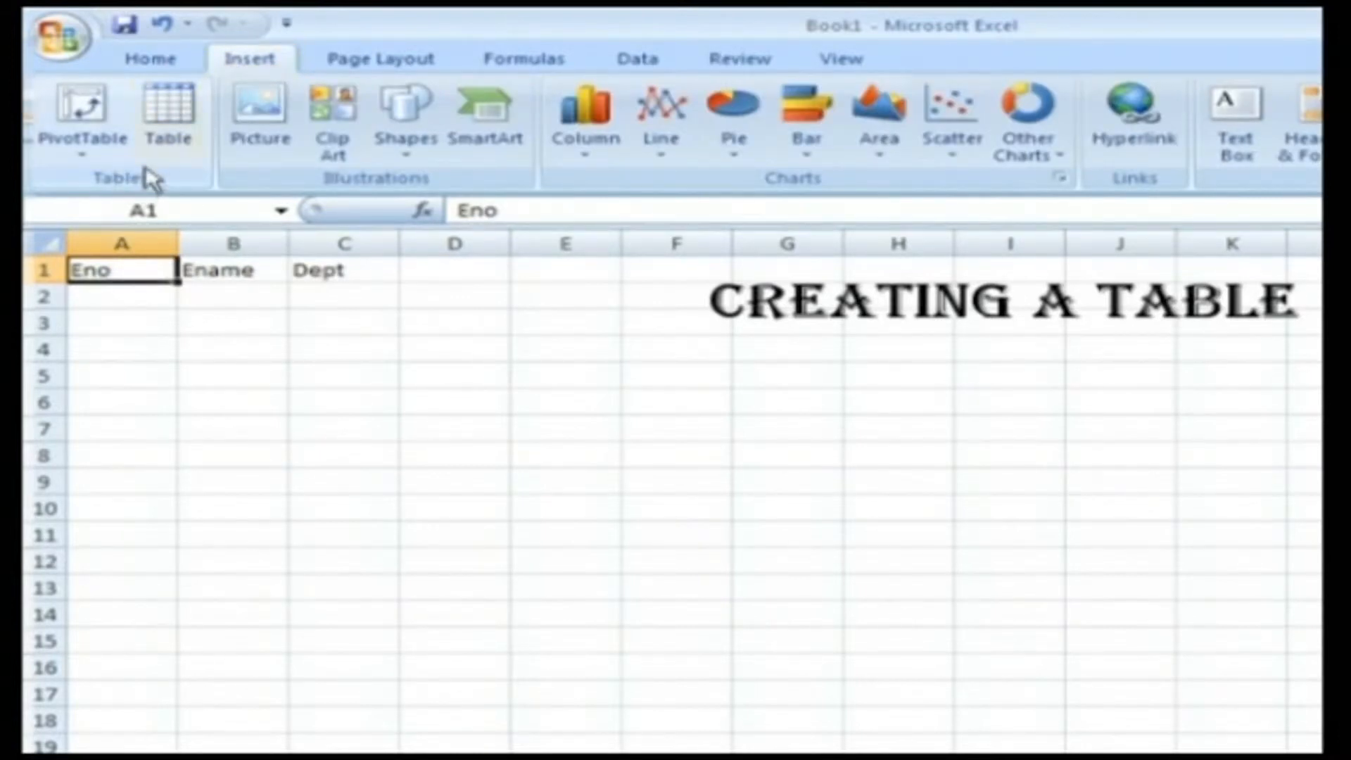
left_click(166, 136)
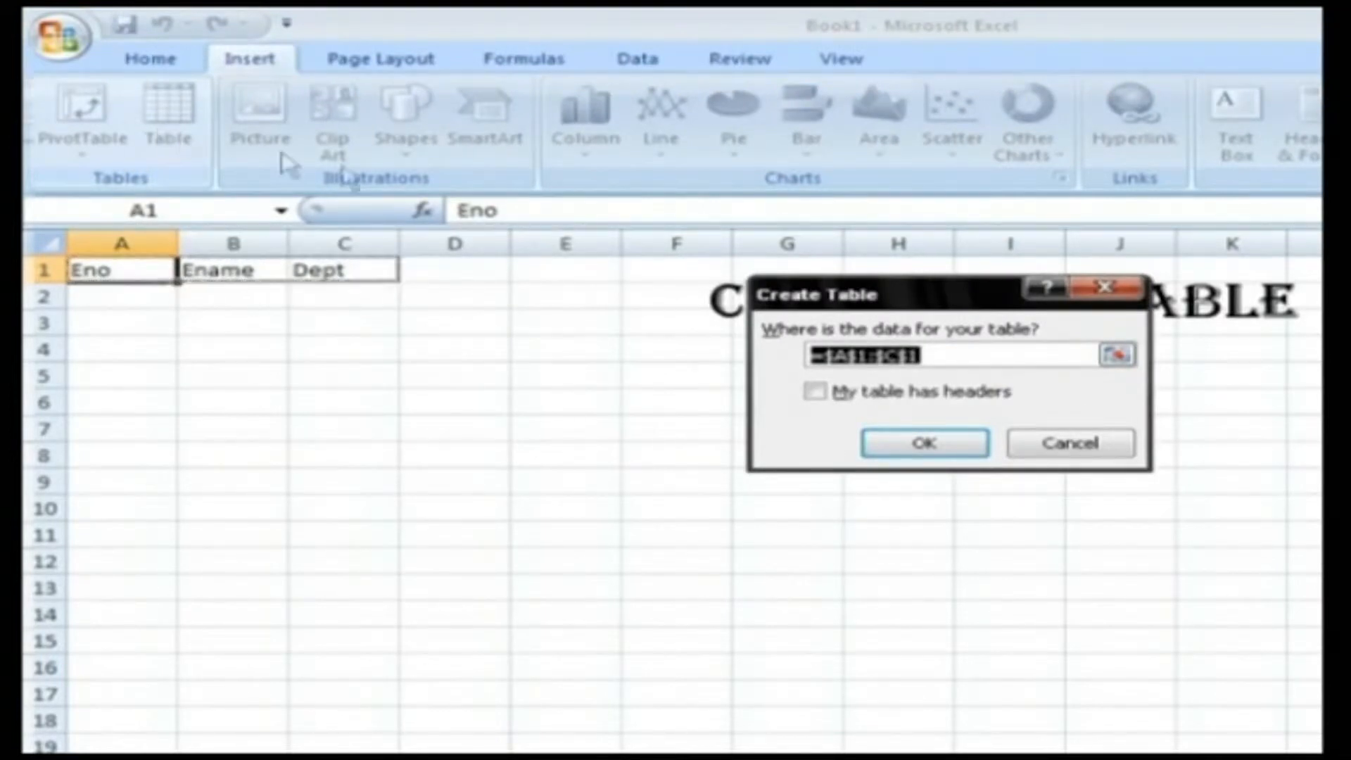
left_click(815, 392)
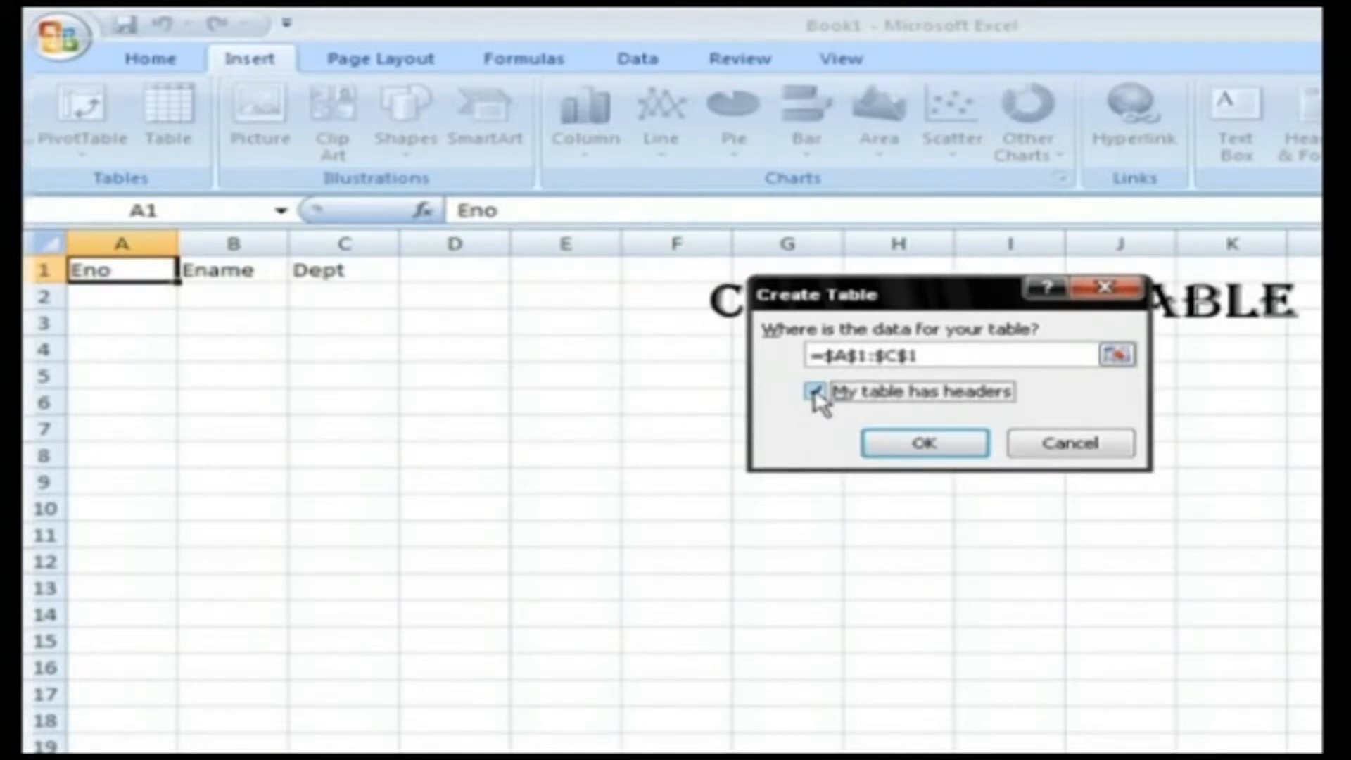
left_click(914, 442)
left_click_drag(407, 307, 394, 411)
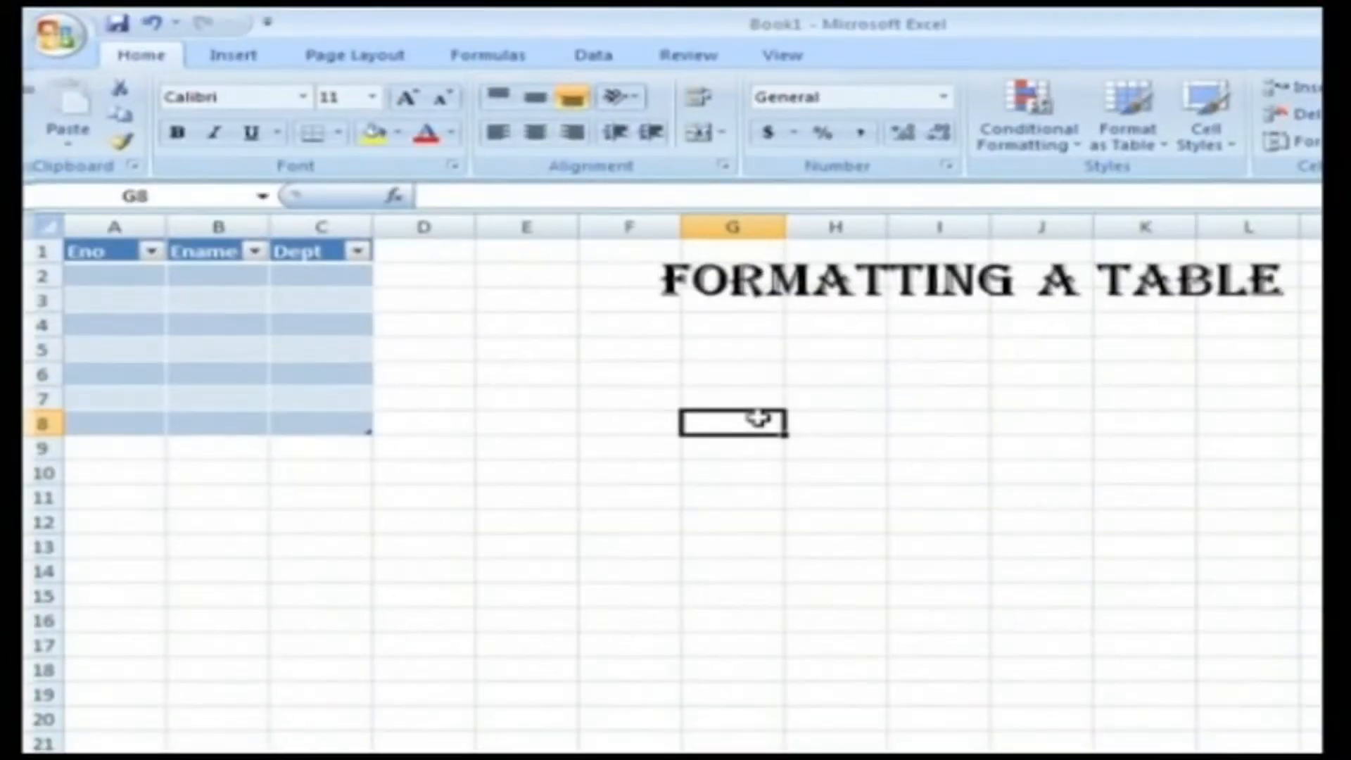
- Apply the style with a black header and grey banded rows to the Eno, Ename and Dept table
left_click(312, 355)
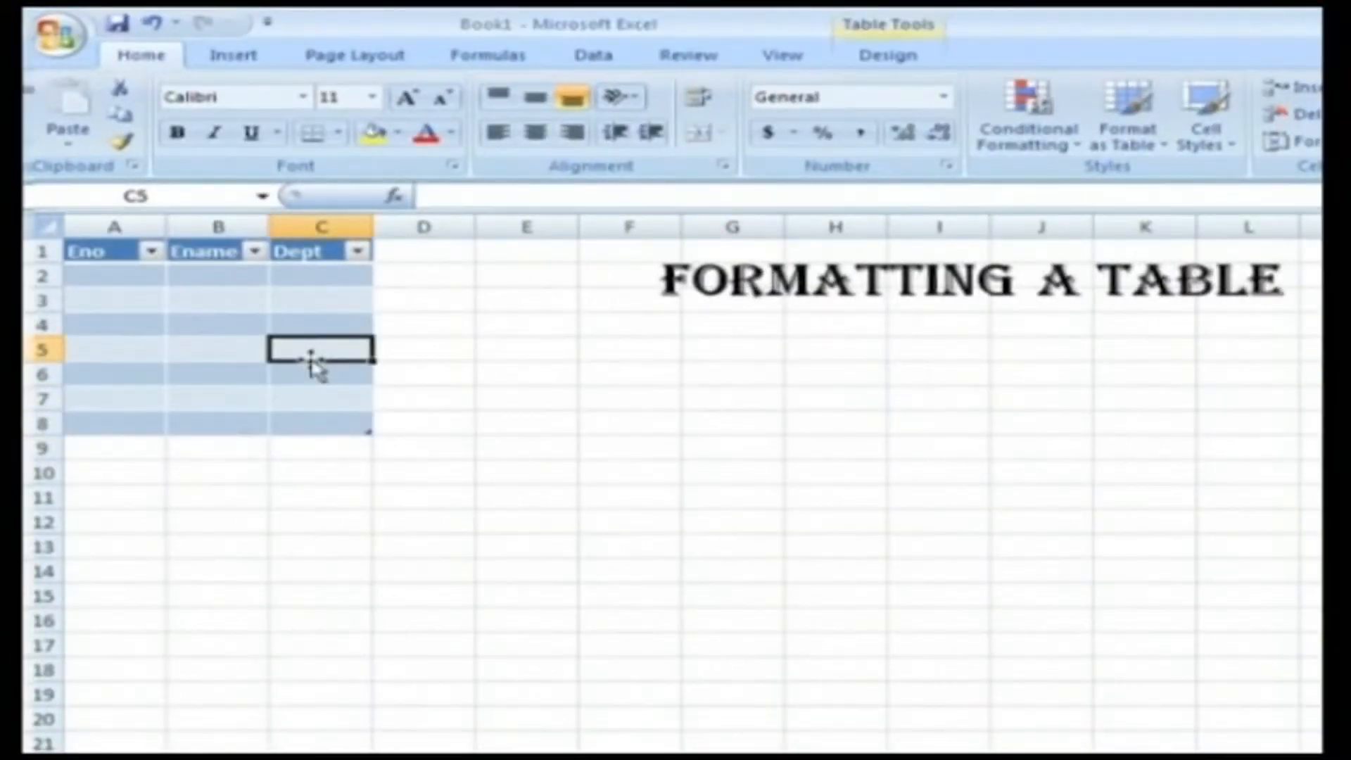
left_click(883, 60)
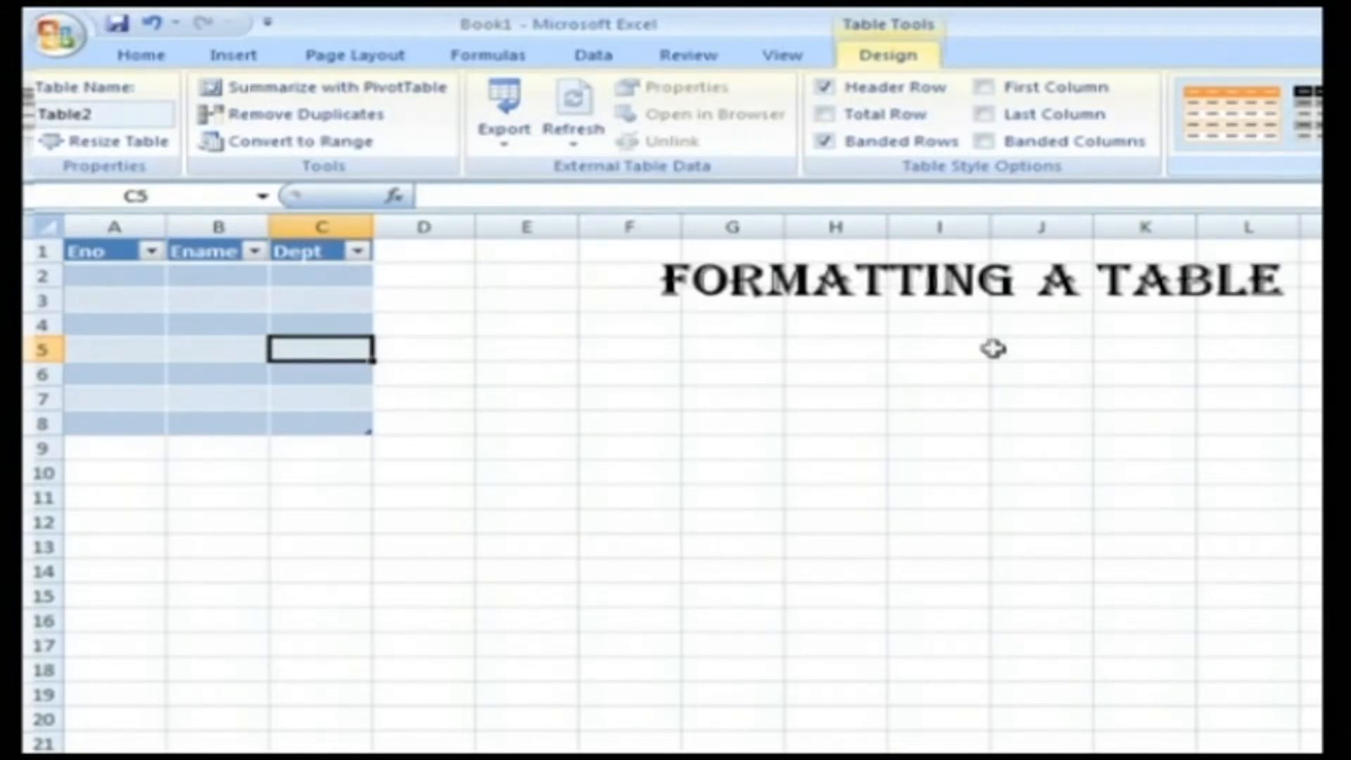
left_click(789, 445)
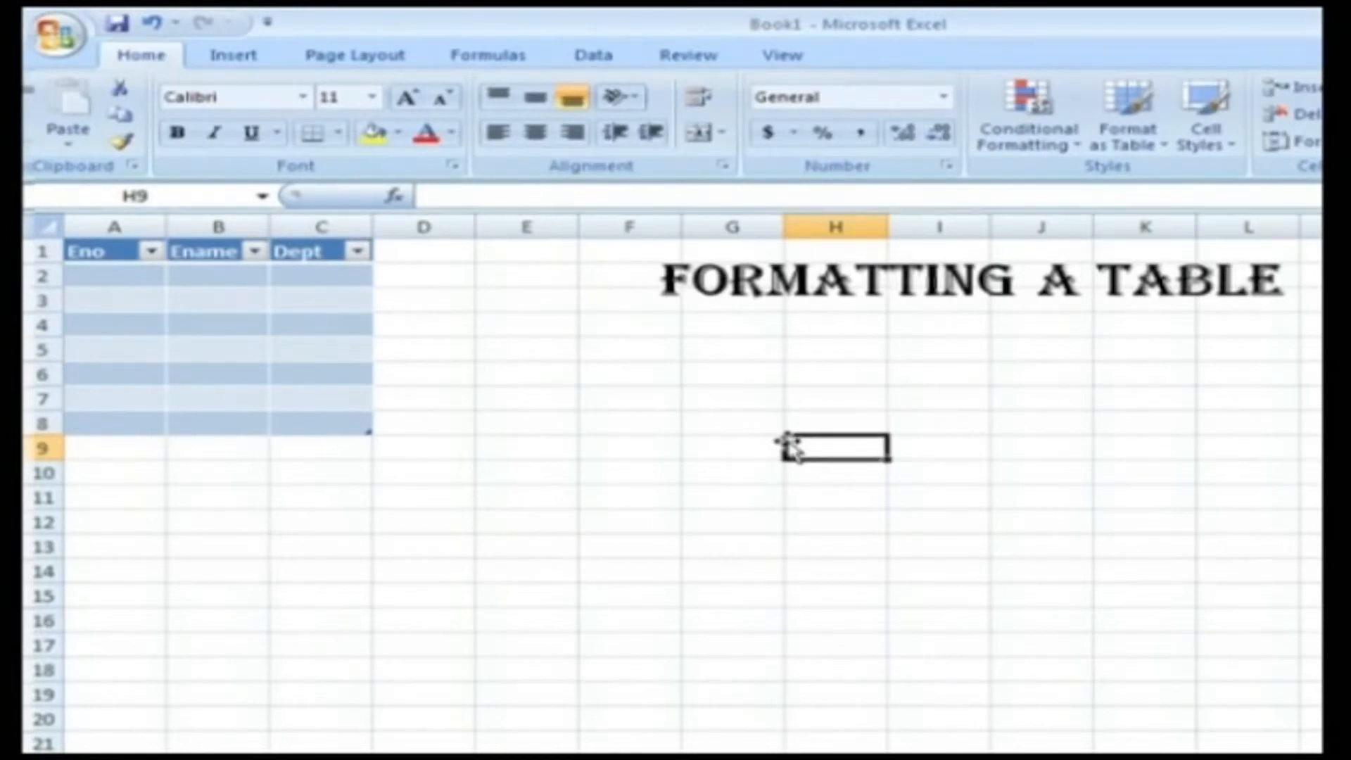
left_click(305, 355)
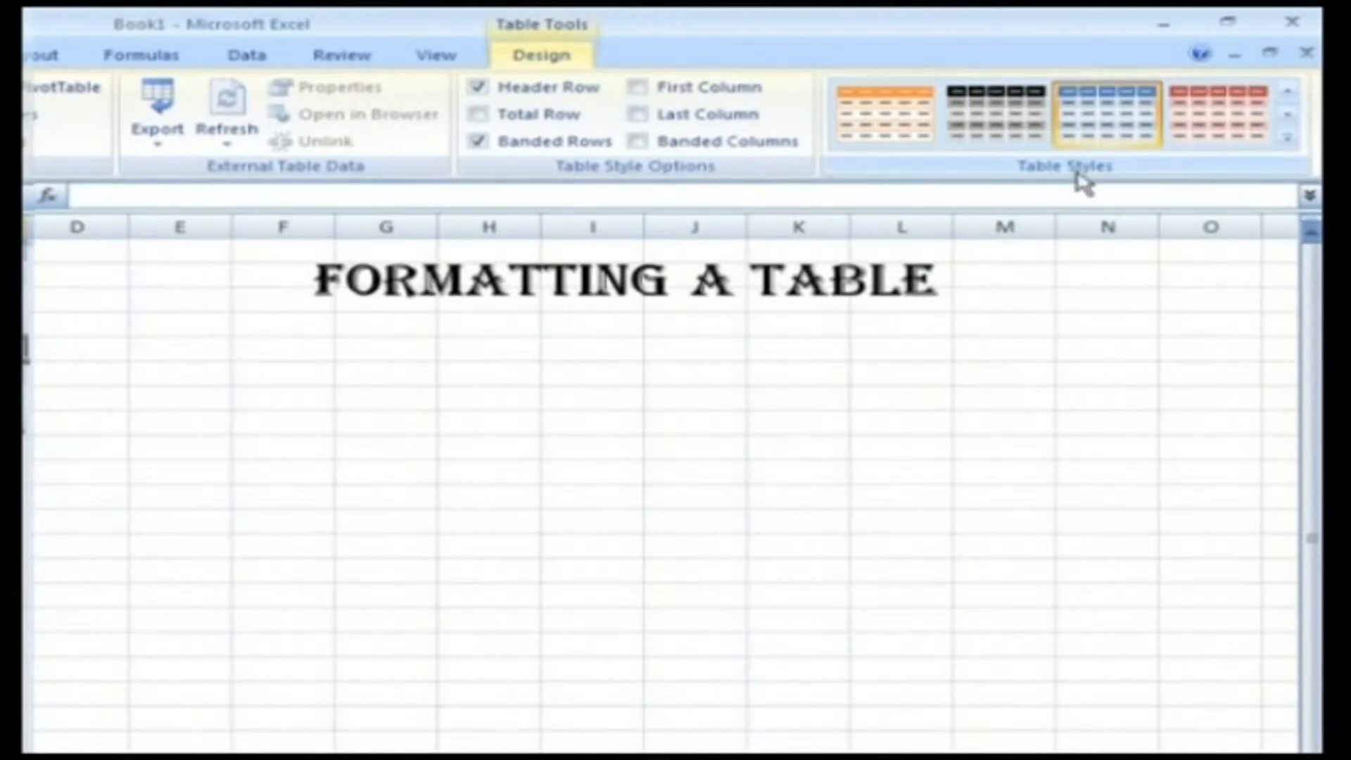
left_click(1283, 142)
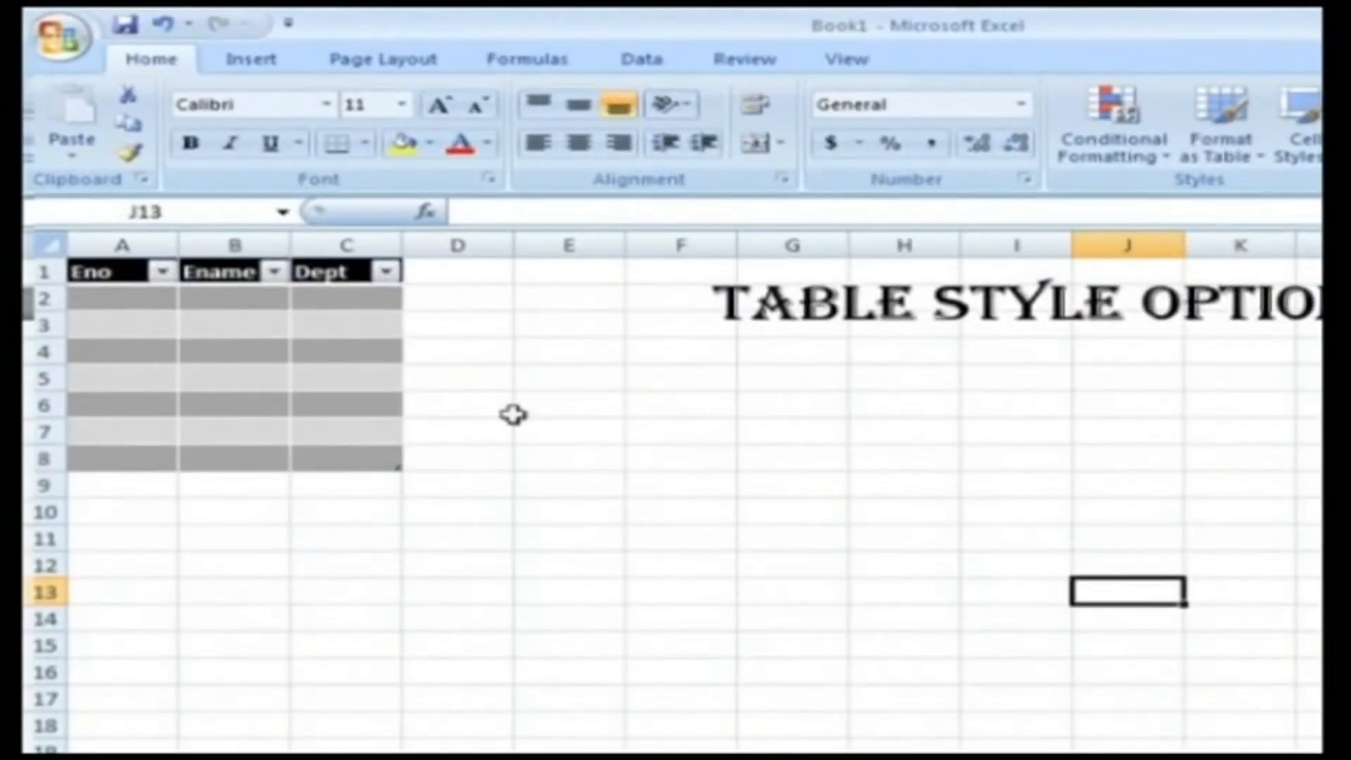
- Switch the table's header row off and back on, and add a total row
left_click(383, 401)
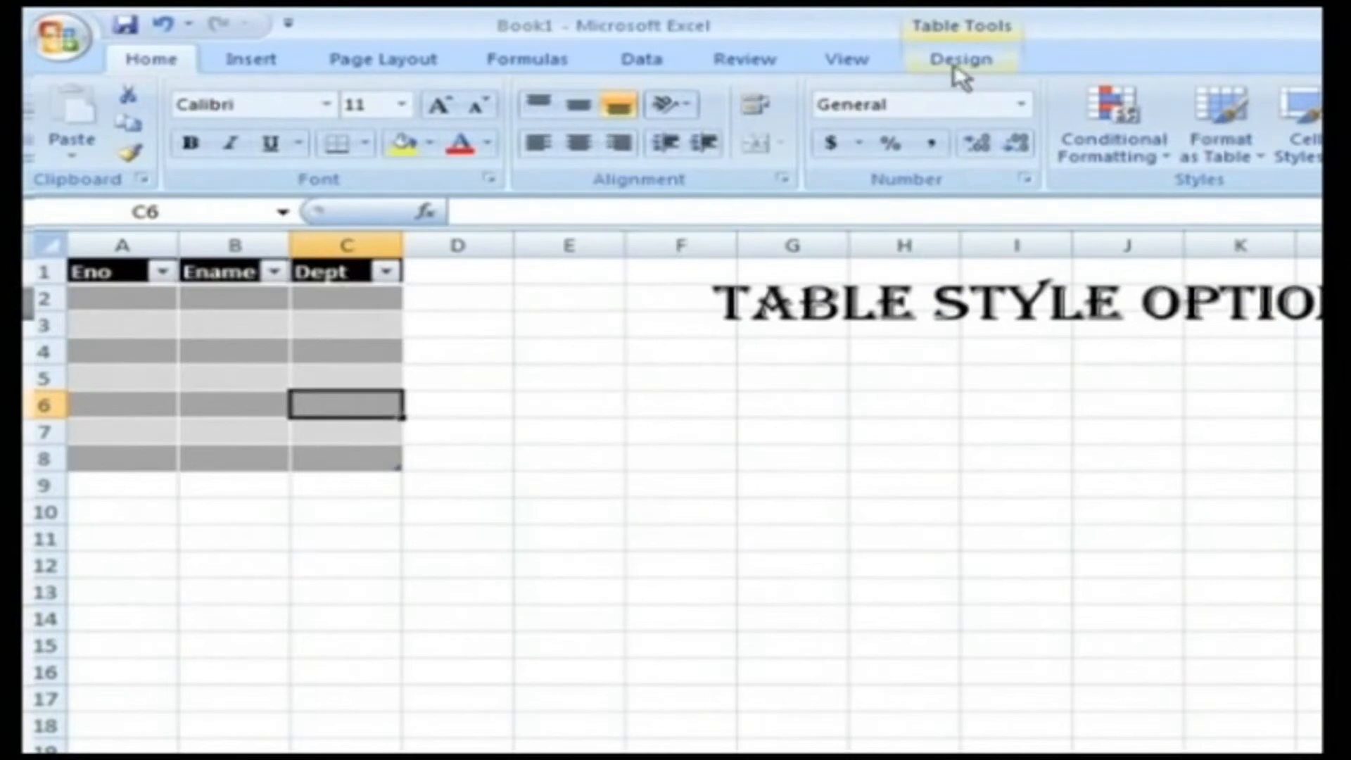
left_click(988, 70)
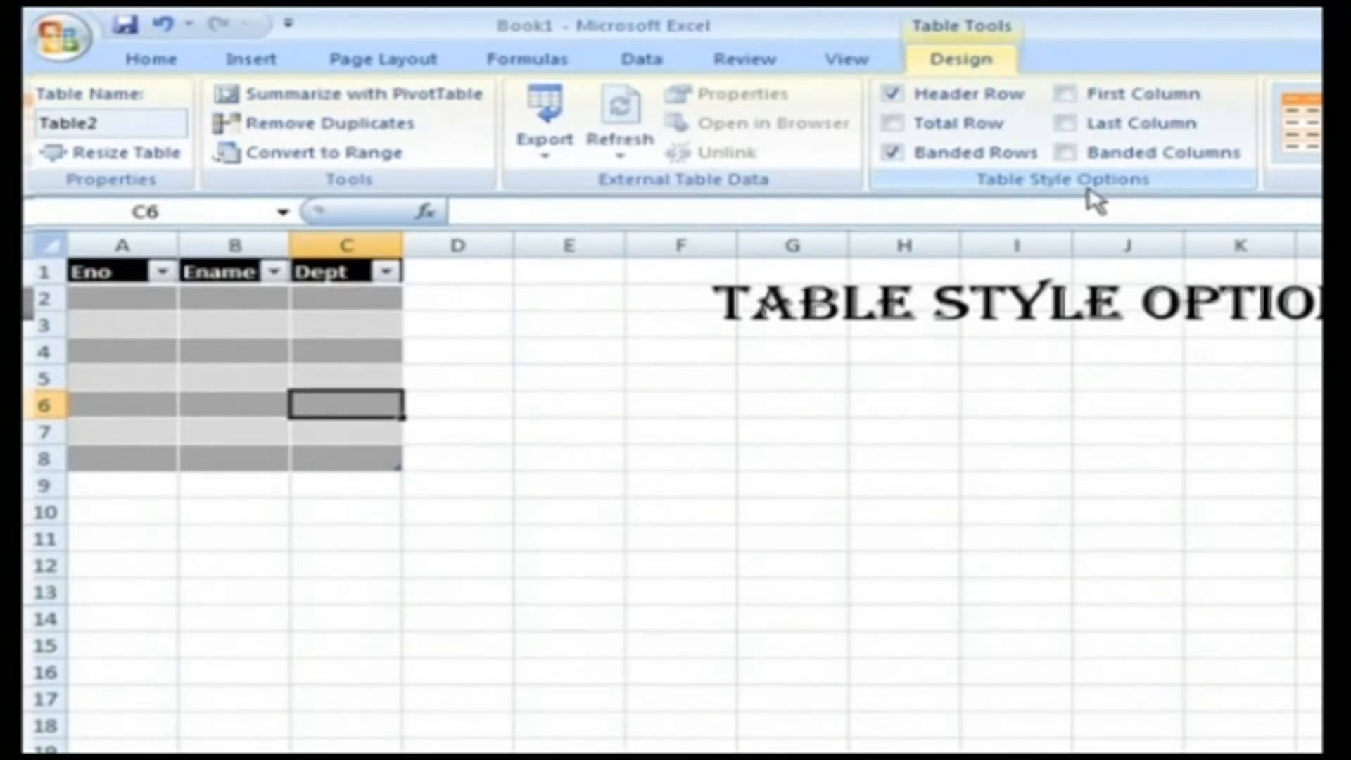
left_click(893, 96)
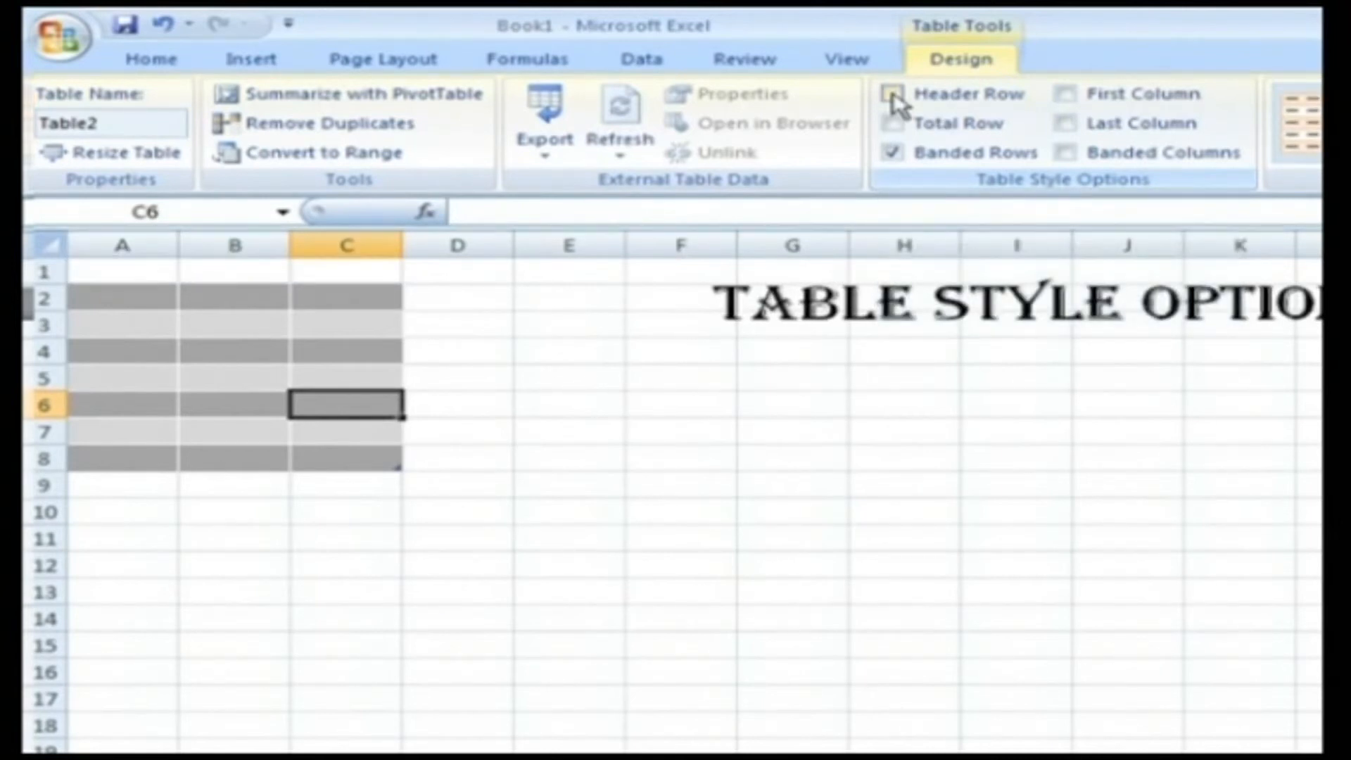
left_click(893, 95)
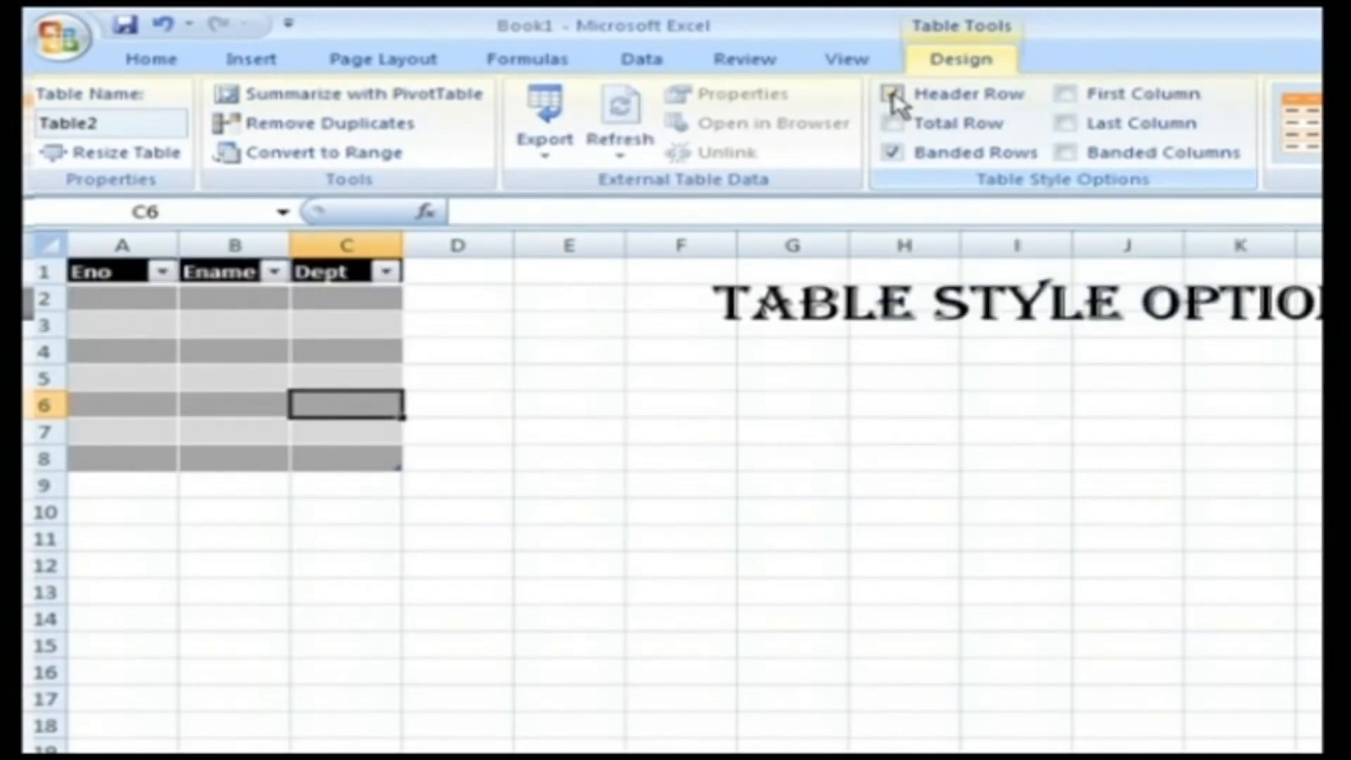
left_click(893, 96)
left_click(893, 95)
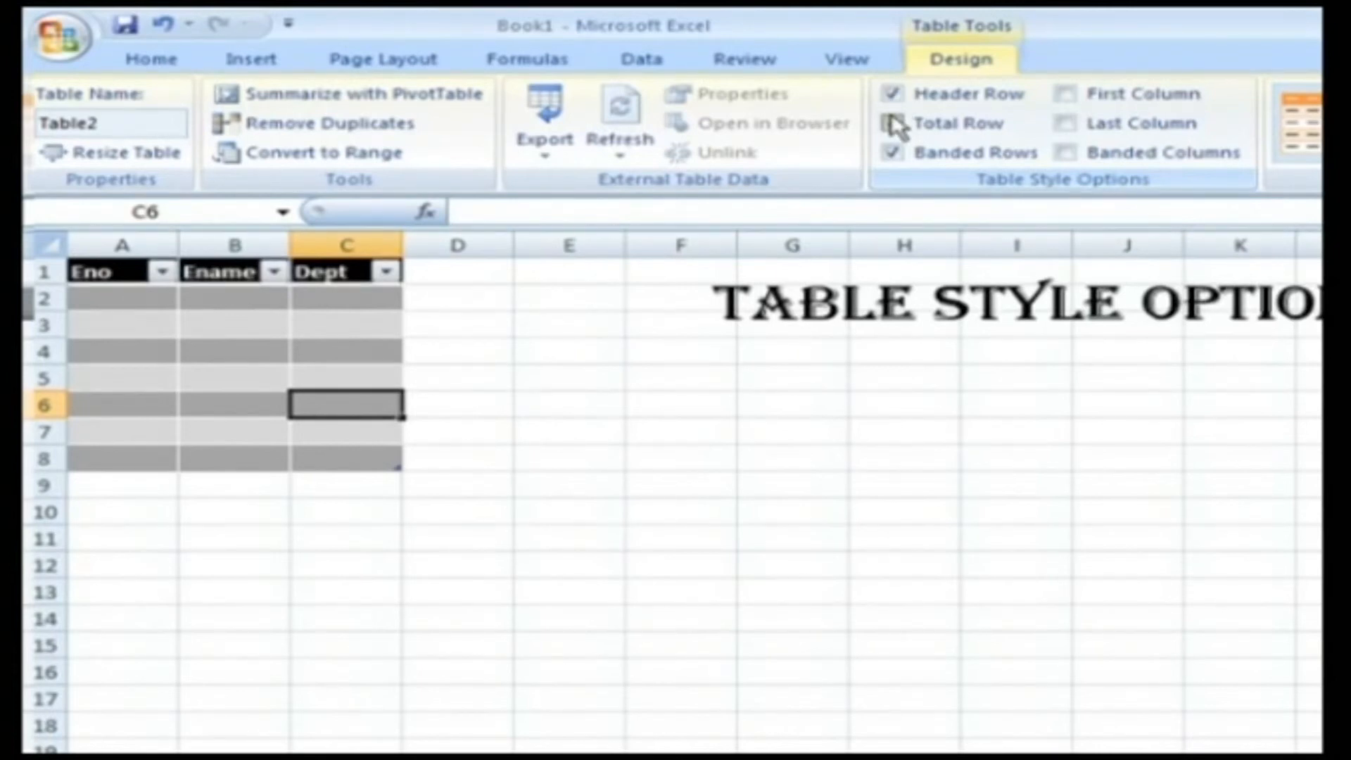
left_click(892, 126)
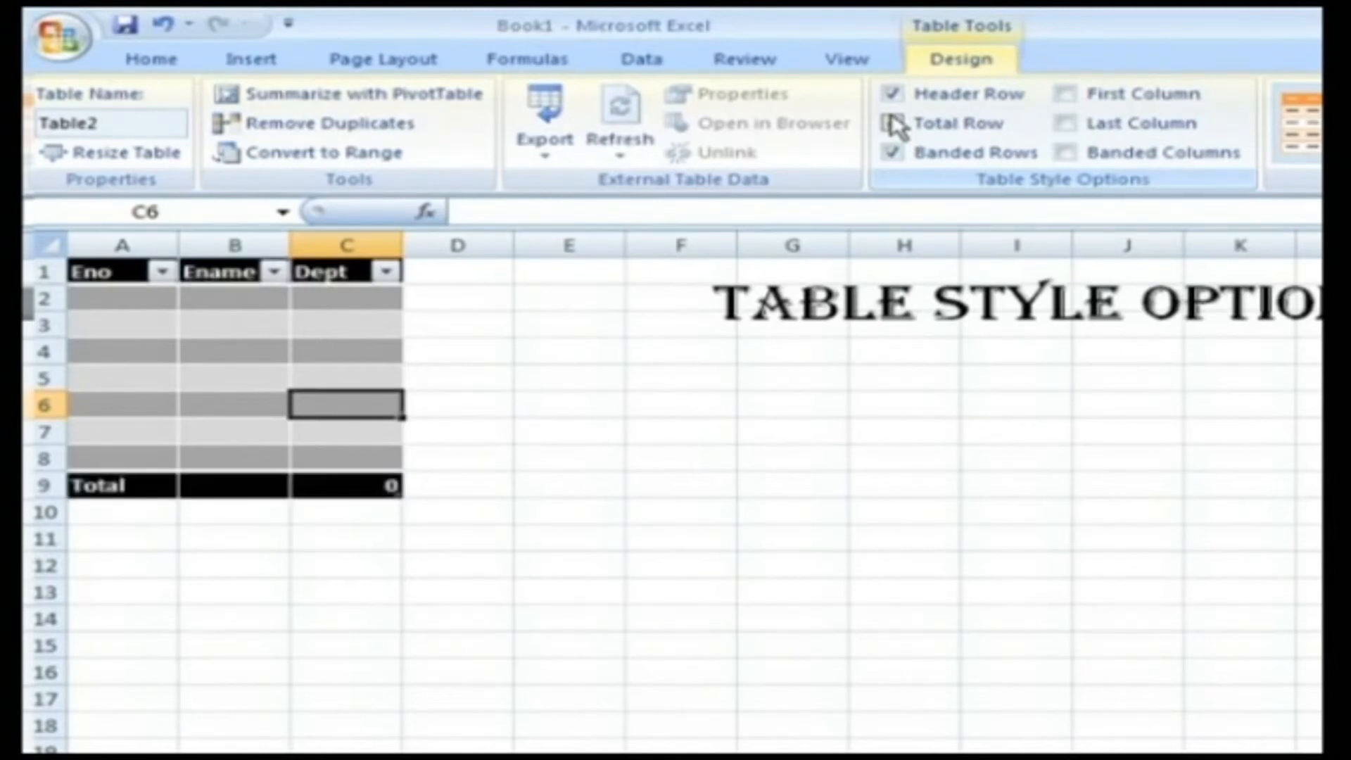
- Try the special formatting for the table's first column and last column, switching each on and off again
left_click(1073, 97)
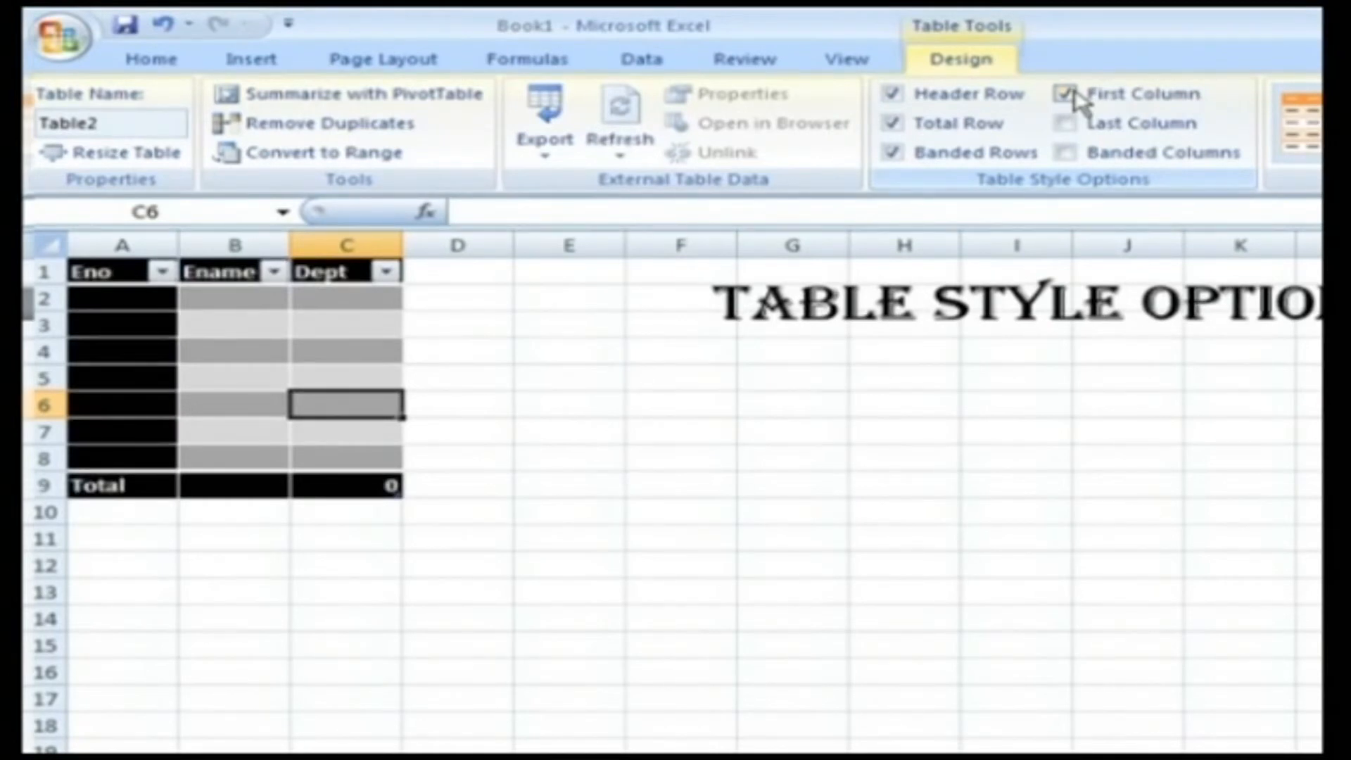
left_click(1073, 97)
left_click(1072, 97)
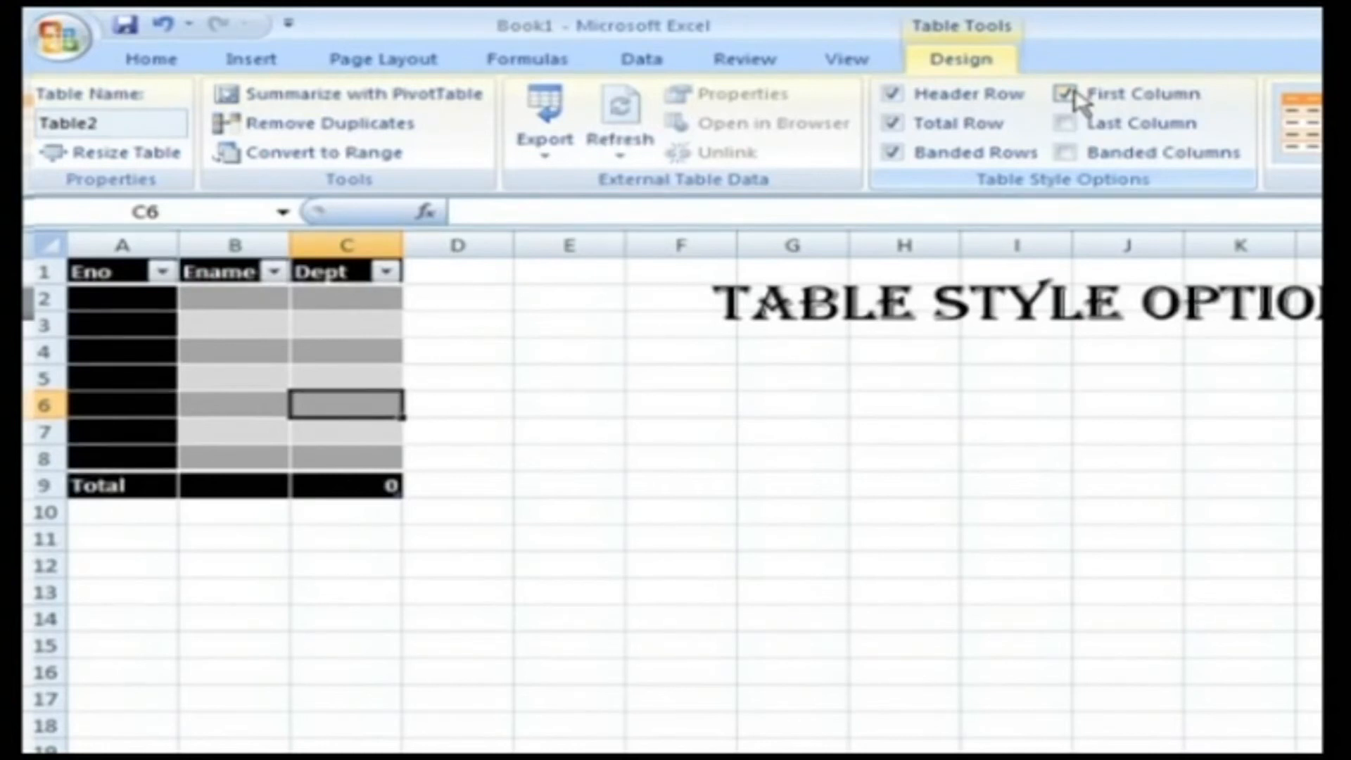
left_click(1073, 97)
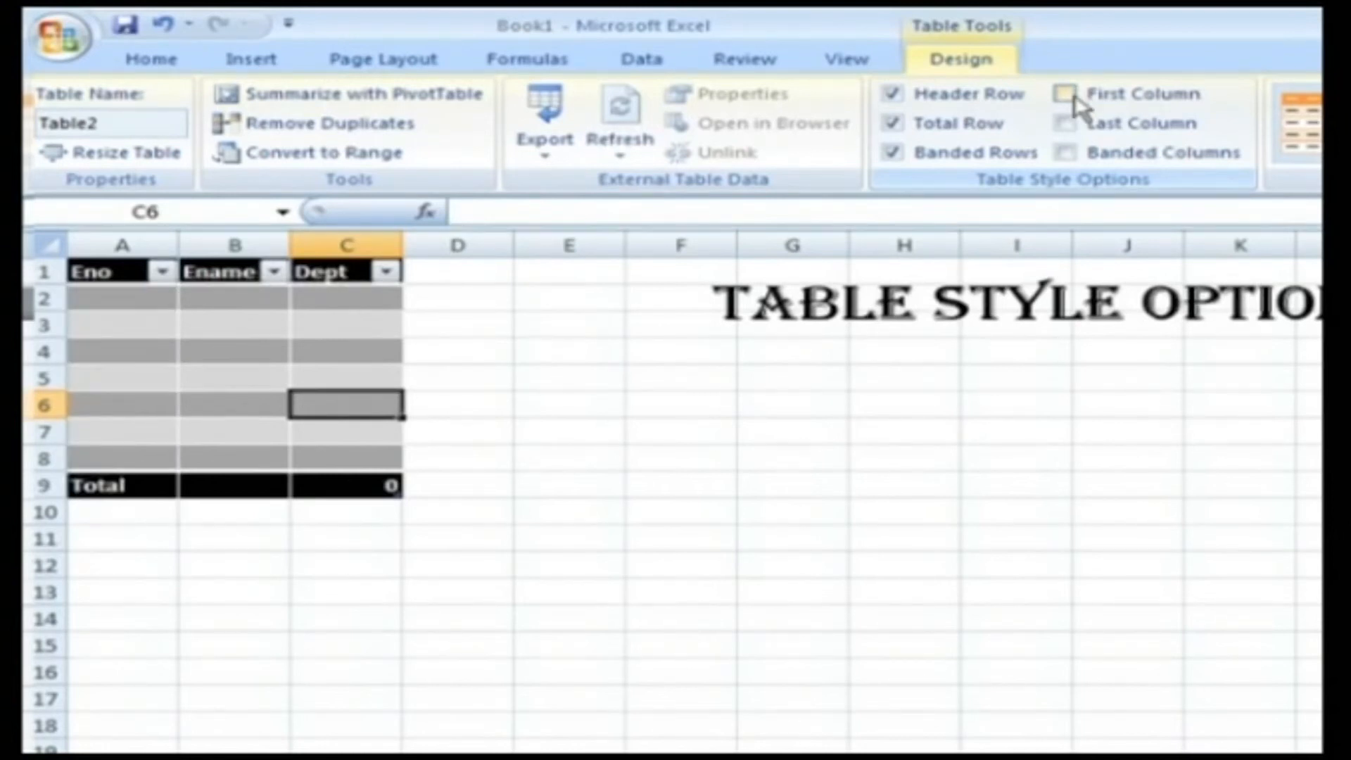
left_click(1065, 125)
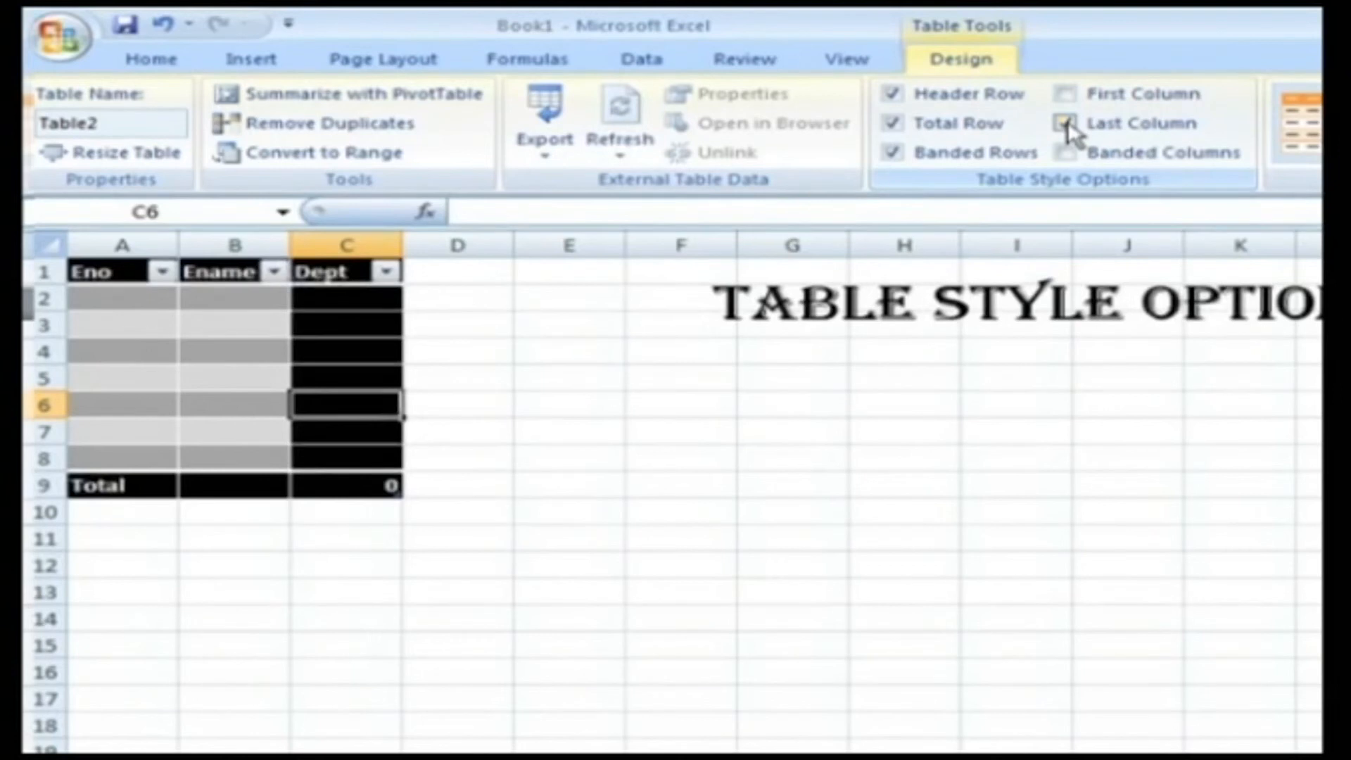
left_click(1065, 125)
left_click(1066, 126)
left_click(1066, 126)
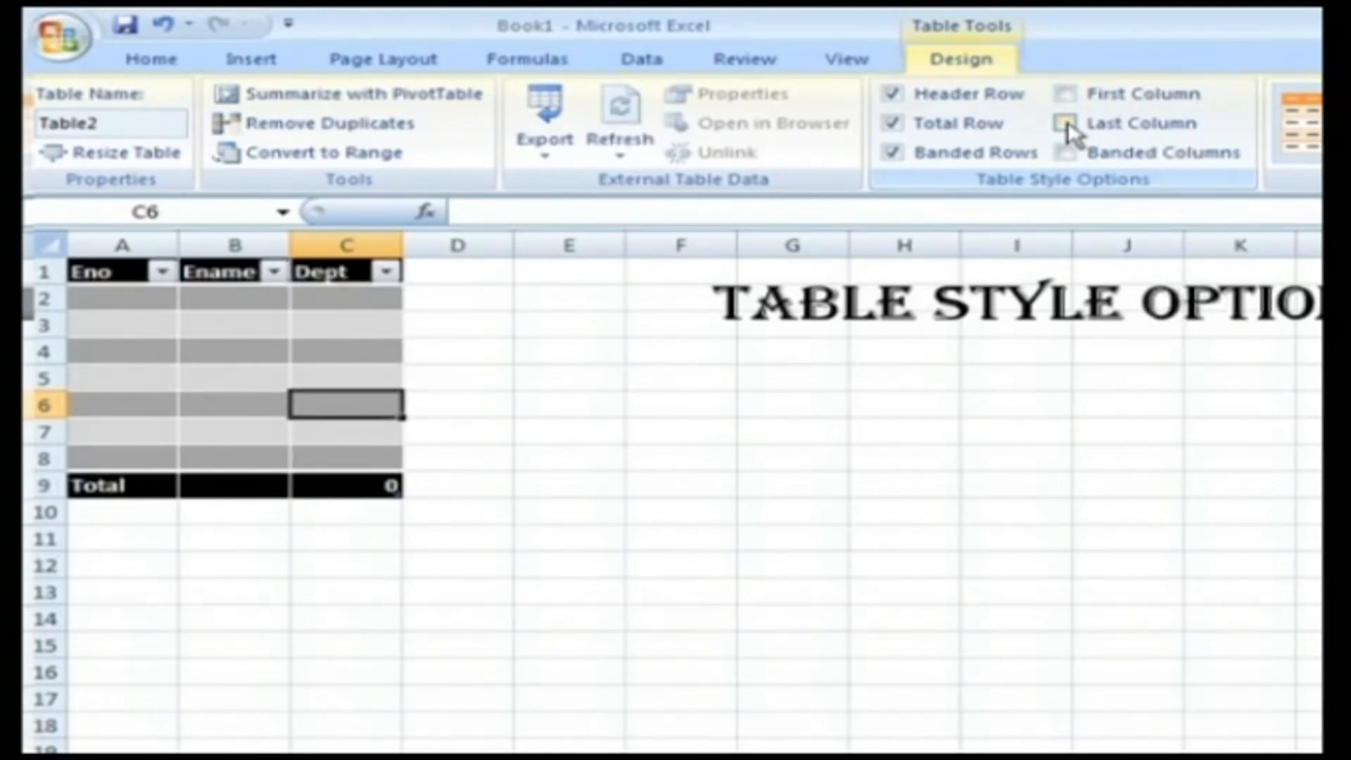
- Switch the table's banded rows off and back on, and turn on banded columns
left_click(893, 153)
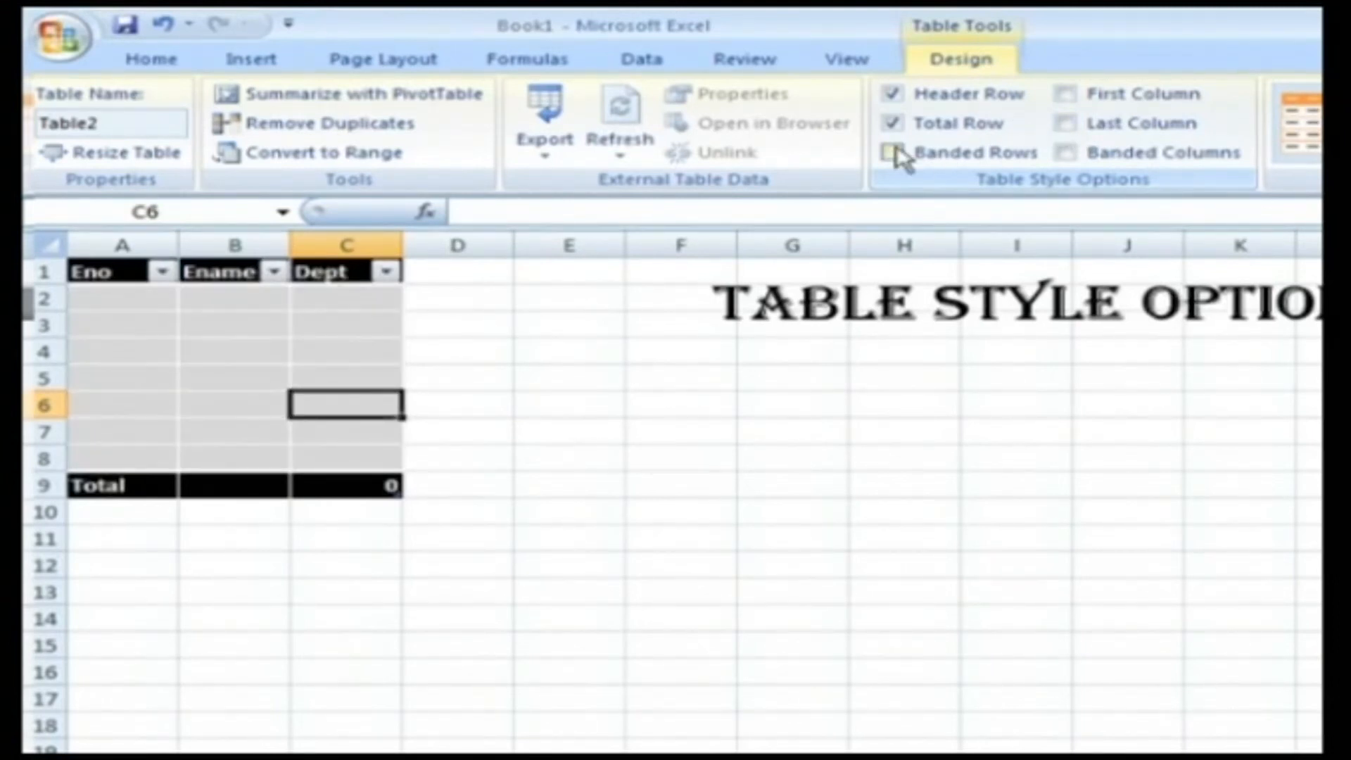
left_click(892, 154)
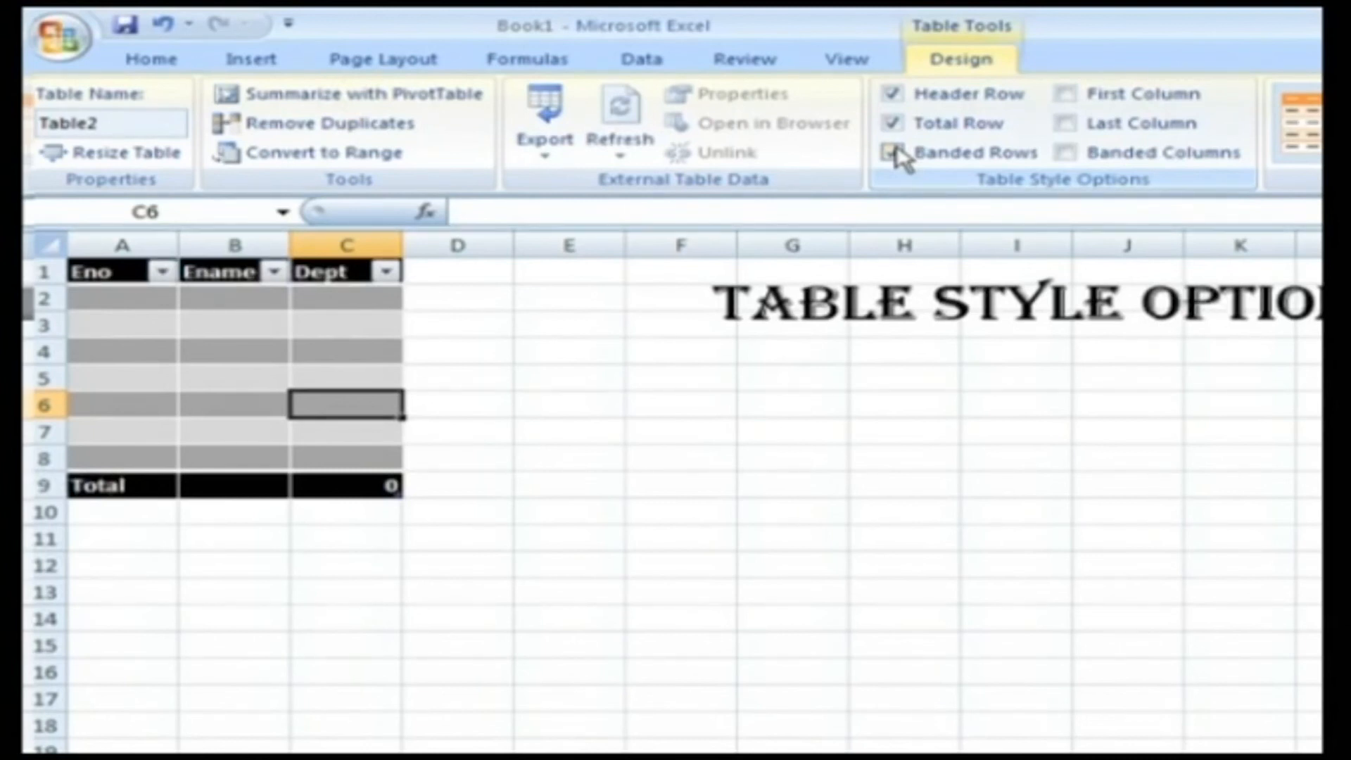
left_click(1066, 153)
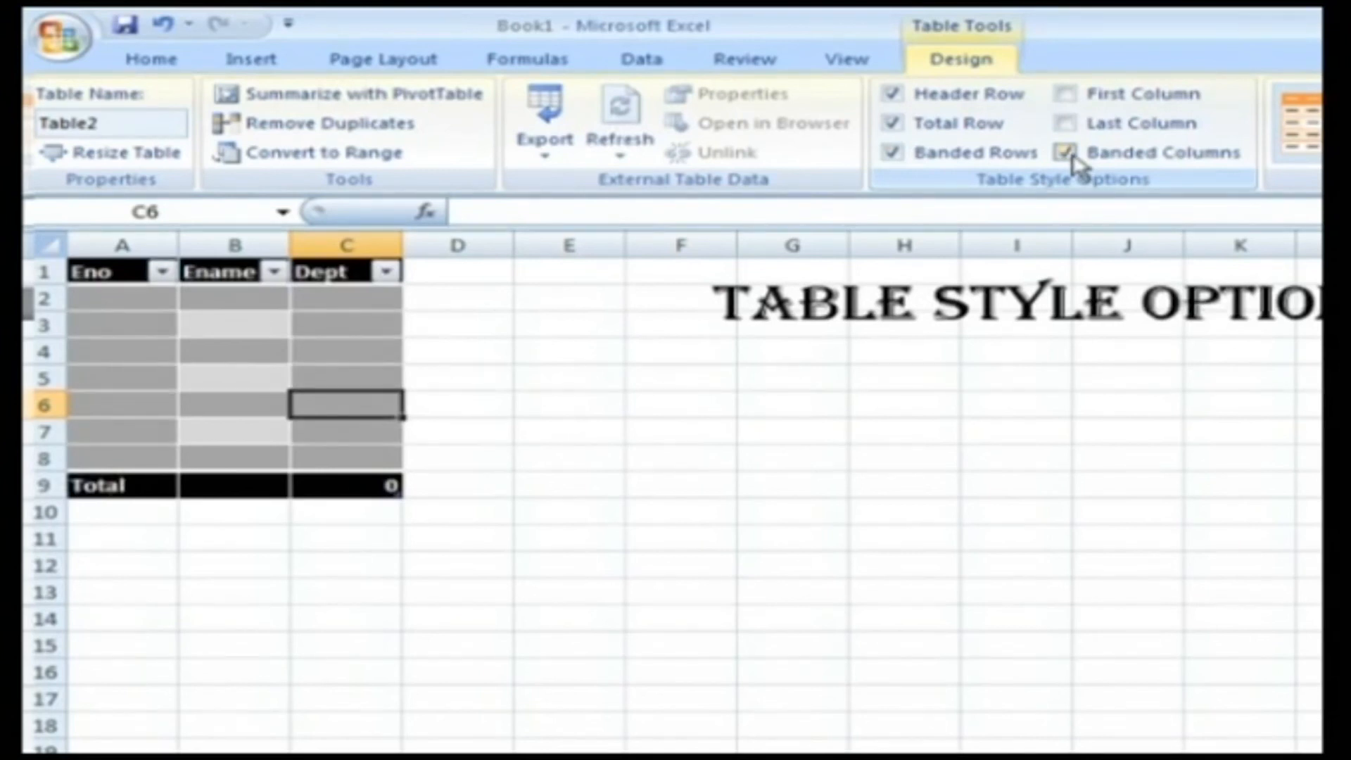
left_click(1070, 156)
left_click(1070, 157)
left_click(1073, 159)
left_click(1074, 160)
left_click(1073, 159)
left_click(1073, 159)
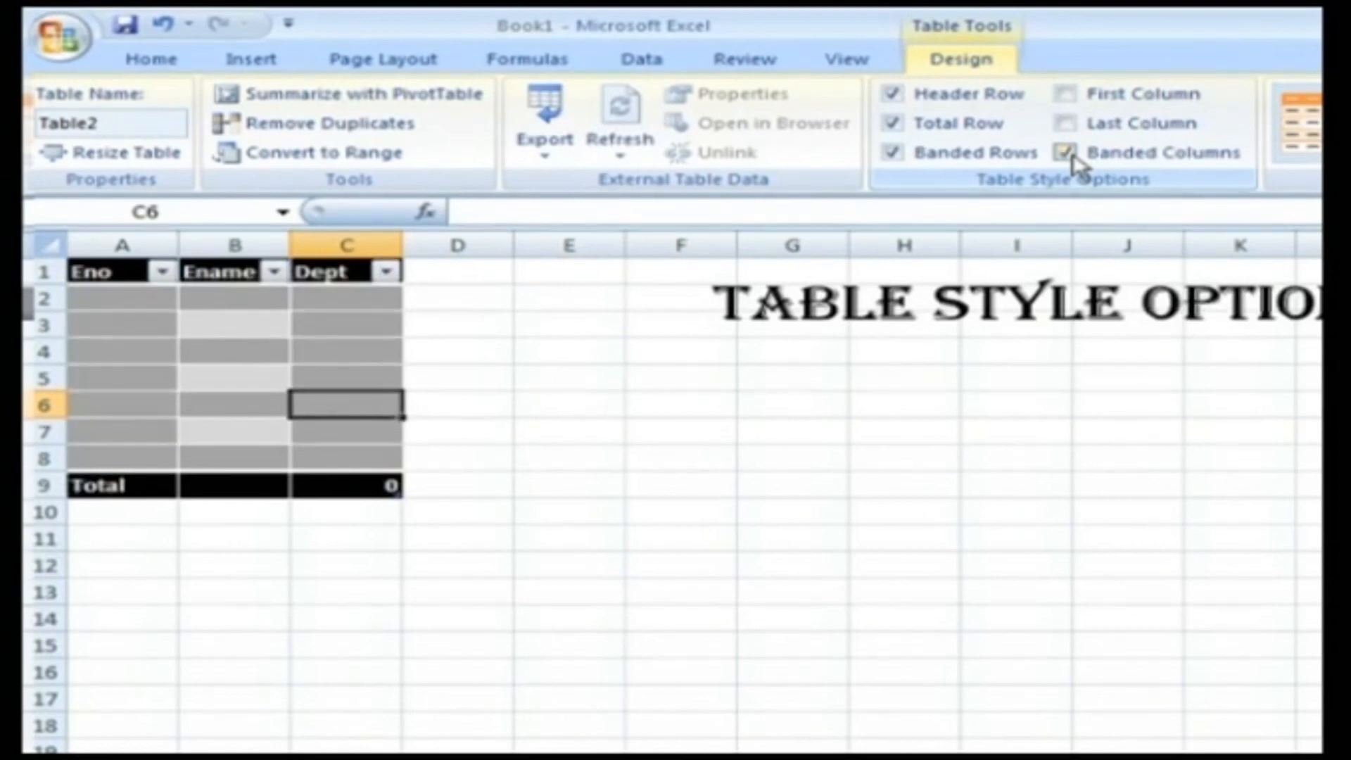